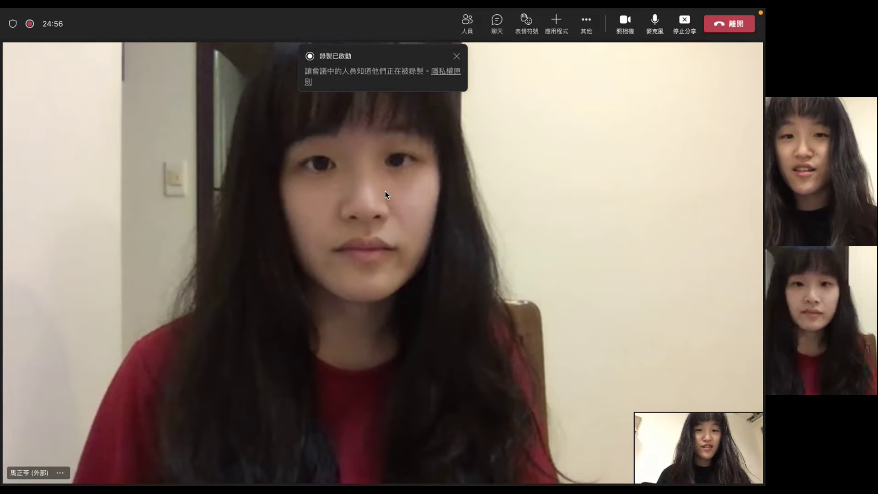
Dismiss the 'Recording started' notice in the Teams call
{"action": "left_click", "coordinate": [456, 56]}
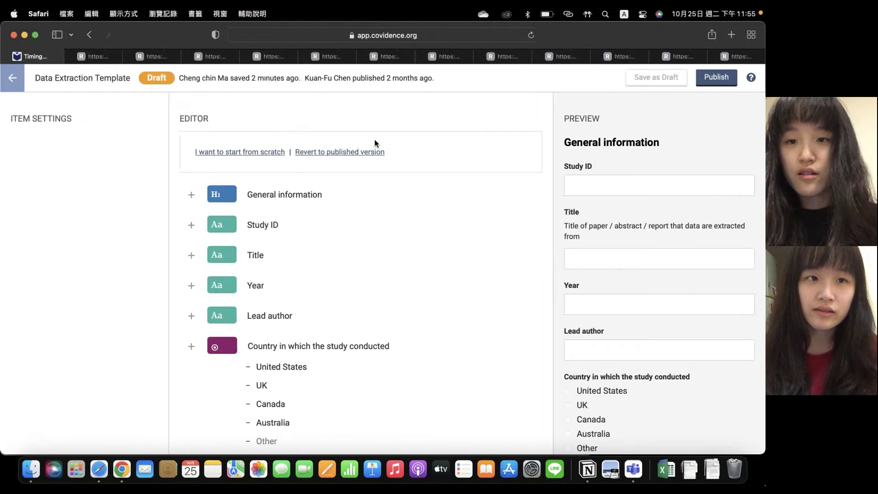
Scroll the template preview from General information past Characteristics, Baseline and Intervention to the outcome tables
{"action": "scroll", "coordinate": [358, 232], "scroll_direction": "right", "scroll_amount": 5}
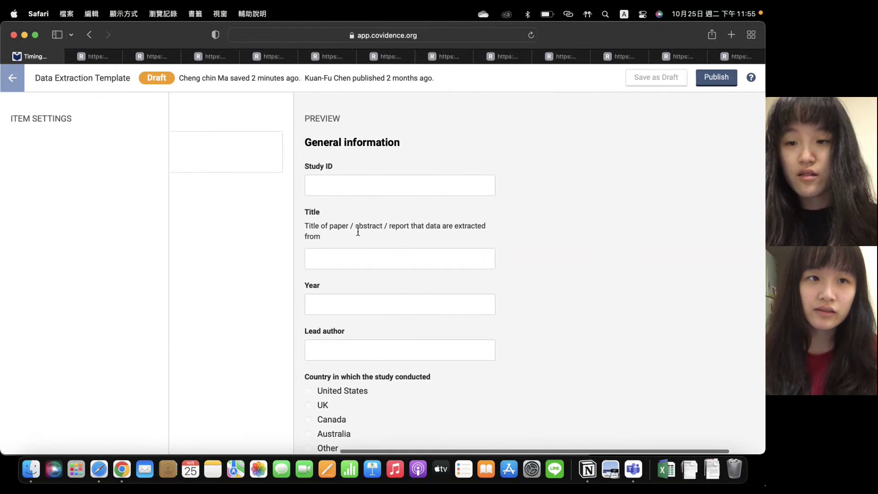
{"action": "scroll", "coordinate": [400, 243], "scroll_direction": "right", "scroll_amount": 3}
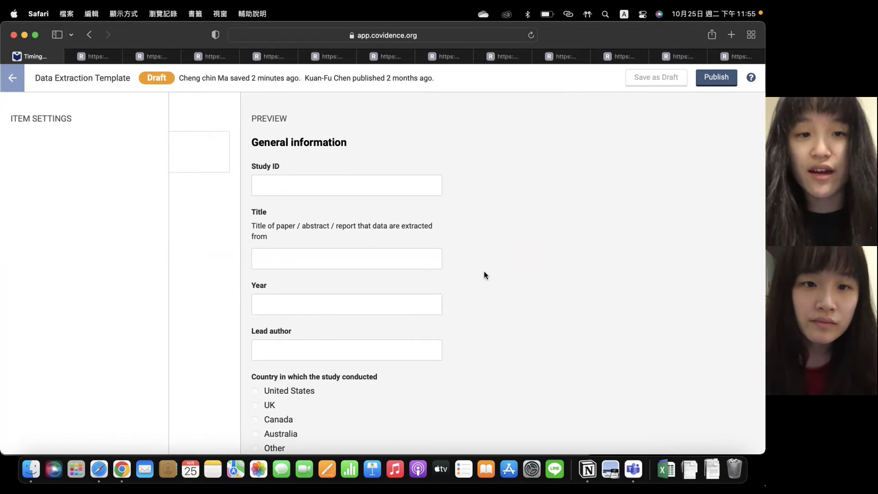
{"action": "scroll", "coordinate": [484, 272], "scroll_direction": "down", "scroll_amount": 1}
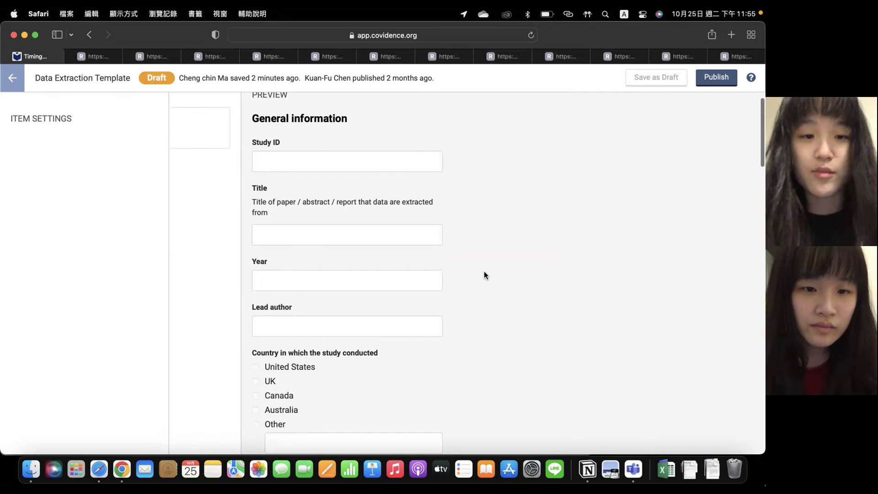
{"action": "scroll", "coordinate": [460, 308], "scroll_direction": "down", "scroll_amount": 10}
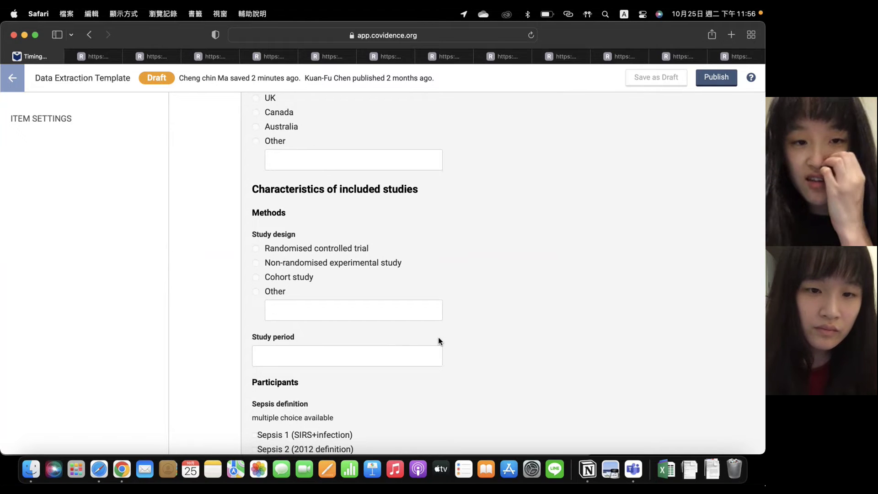
{"action": "scroll", "coordinate": [438, 337], "scroll_direction": "down", "scroll_amount": 9}
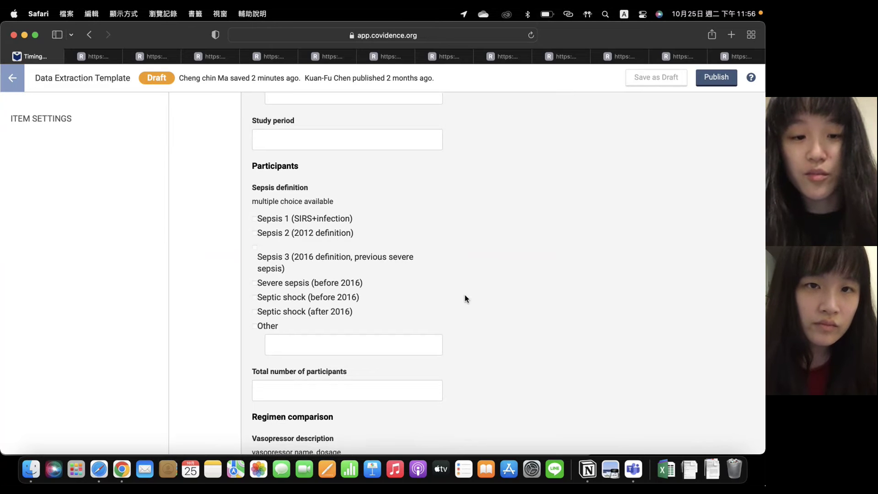
{"action": "scroll", "coordinate": [465, 298], "scroll_direction": "down", "scroll_amount": 7}
{"action": "scroll", "coordinate": [424, 338], "scroll_direction": "down", "scroll_amount": 8}
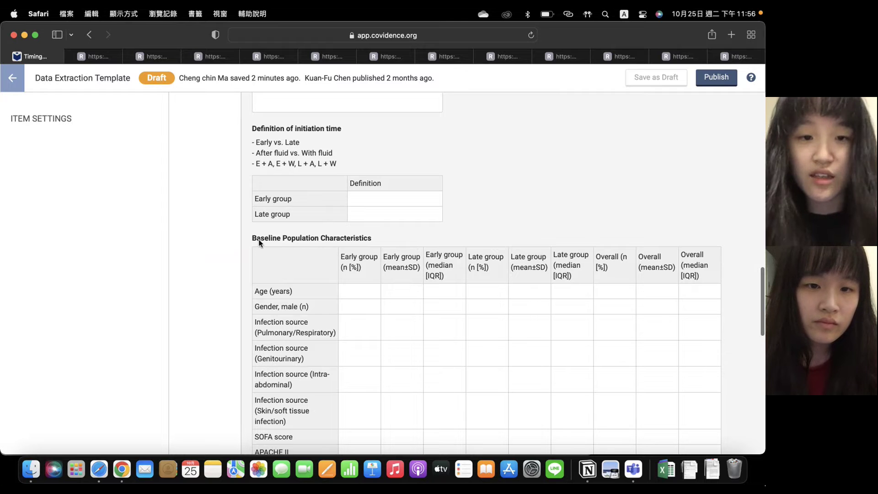
{"action": "scroll", "coordinate": [387, 251], "scroll_direction": "down", "scroll_amount": 1}
{"action": "scroll", "coordinate": [387, 247], "scroll_direction": "down", "scroll_amount": 12}
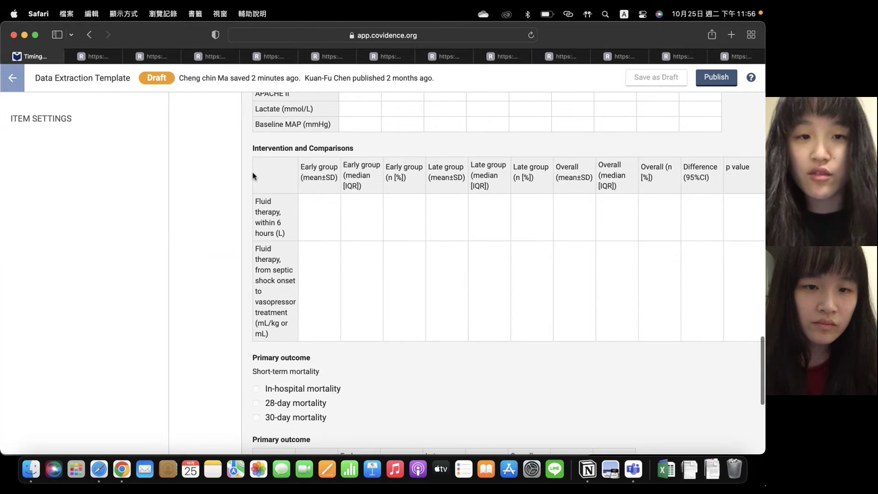
{"action": "scroll", "coordinate": [325, 294], "scroll_direction": "down", "scroll_amount": 4}
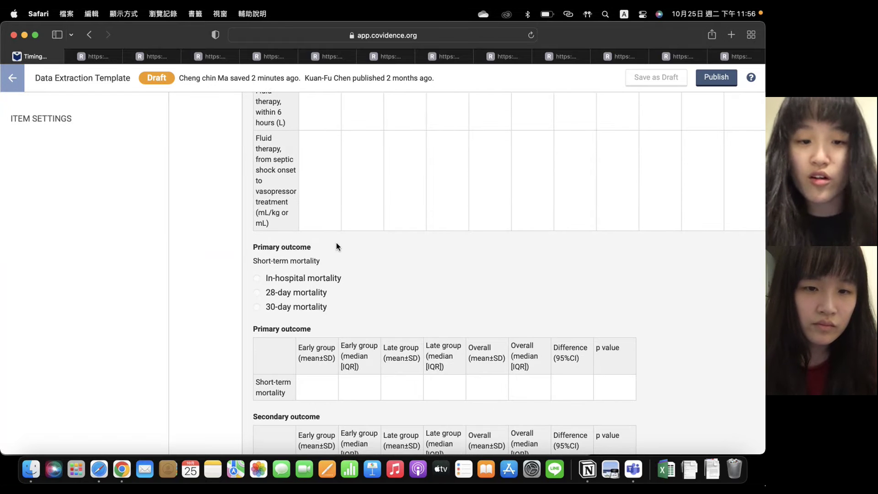
{"action": "scroll", "coordinate": [289, 382], "scroll_direction": "down", "scroll_amount": 3}
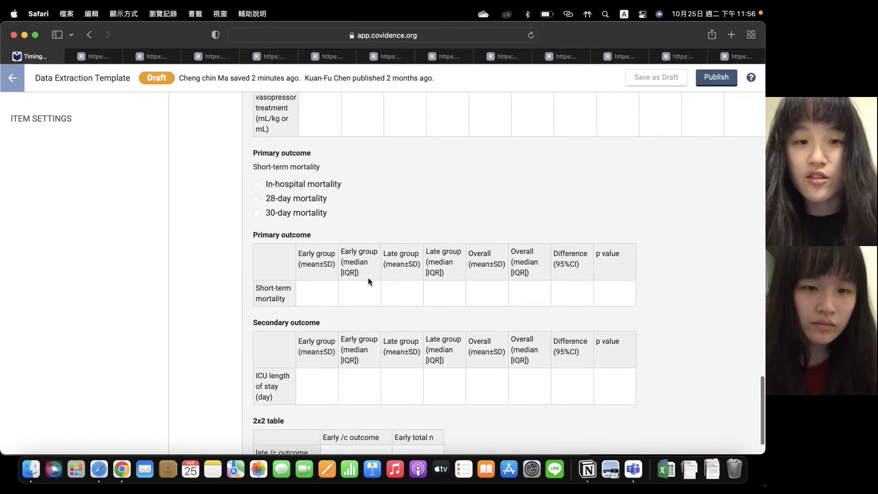
Scroll back to the Baseline Population Characteristics table showing rows from age through lactate and baseline MAP
{"action": "scroll", "coordinate": [369, 278], "scroll_direction": "up", "scroll_amount": 10}
{"action": "scroll", "coordinate": [367, 237], "scroll_direction": "up", "scroll_amount": 6}
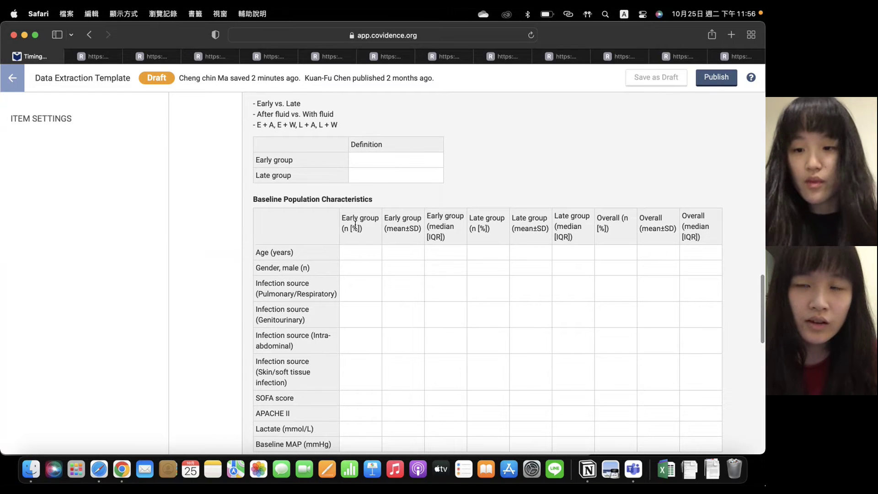
{"action": "scroll", "coordinate": [356, 225], "scroll_direction": "down", "scroll_amount": 2}
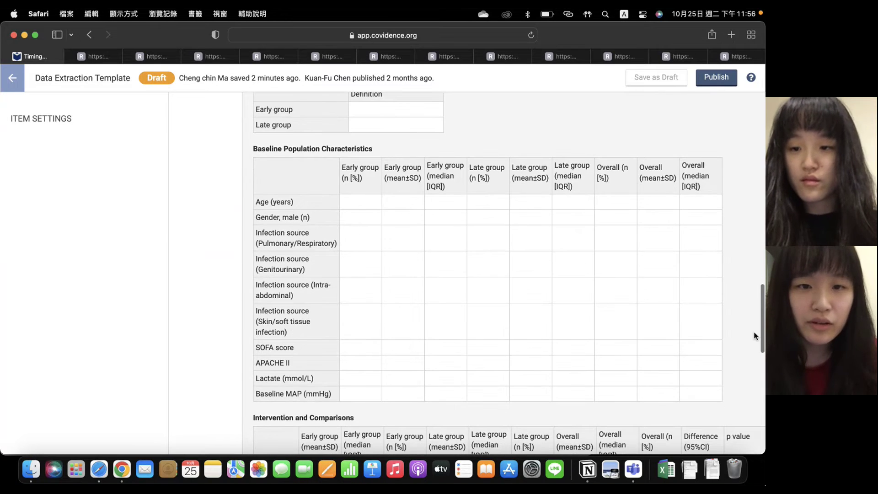
{"action": "scroll", "coordinate": [742, 320], "scroll_direction": "down", "scroll_amount": 2}
{"action": "scroll", "coordinate": [743, 320], "scroll_direction": "up", "scroll_amount": 1}
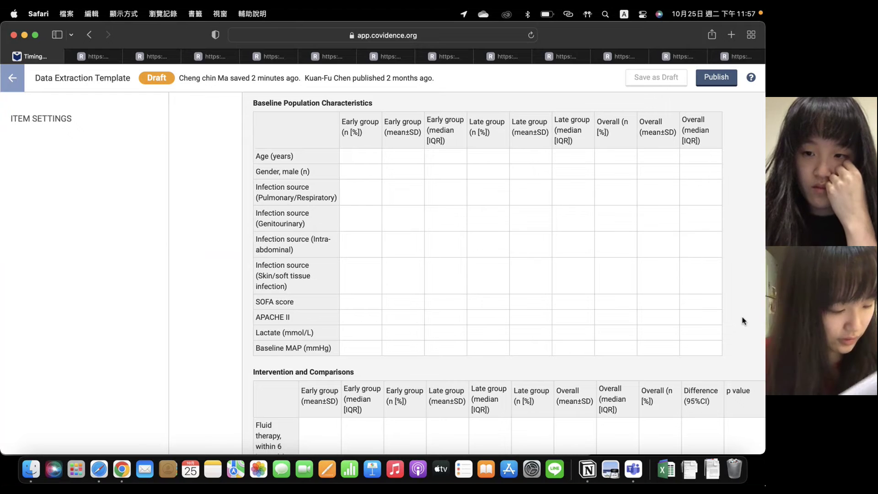
{"action": "scroll", "coordinate": [724, 334], "scroll_direction": "down", "scroll_amount": 1}
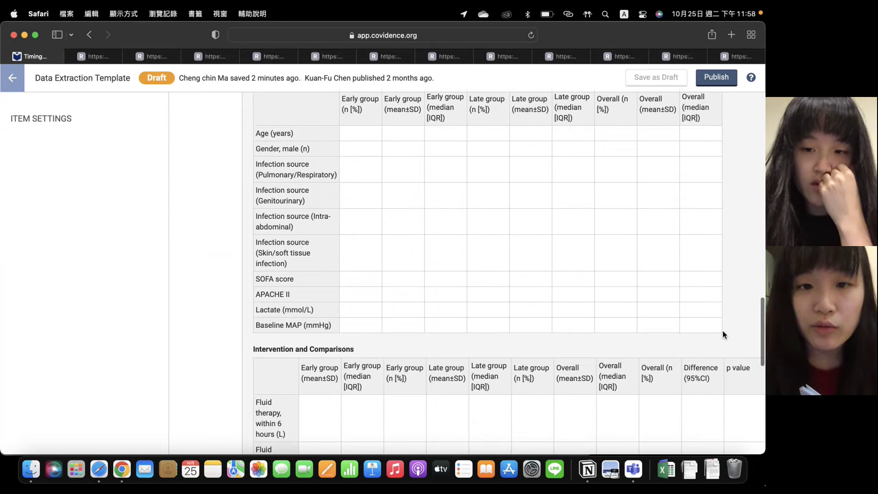
{"action": "scroll", "coordinate": [723, 335], "scroll_direction": "up", "scroll_amount": 1}
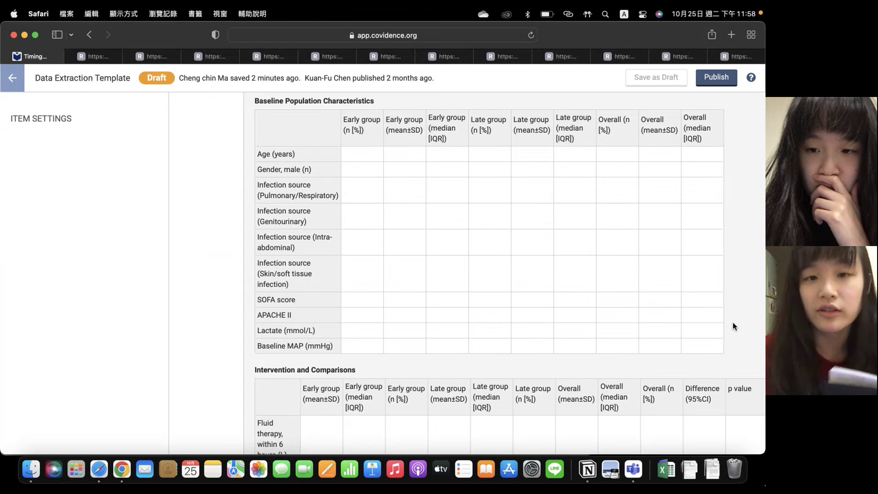
{"action": "scroll", "coordinate": [734, 325], "scroll_direction": "down", "scroll_amount": 1}
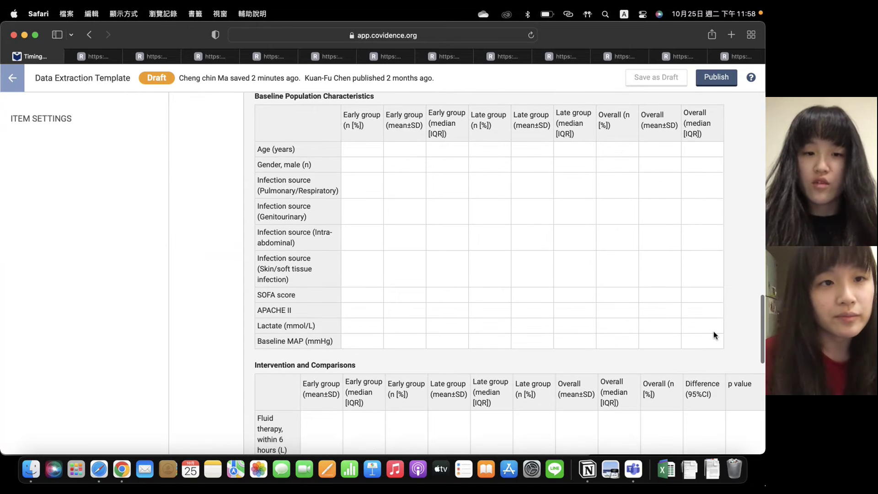
Scroll to the Intervention and Comparisons table showing the fluid therapy row before vasopressor treatment
{"action": "scroll", "coordinate": [713, 334], "scroll_direction": "down", "scroll_amount": 5}
{"action": "scroll", "coordinate": [640, 282], "scroll_direction": "down", "scroll_amount": 2}
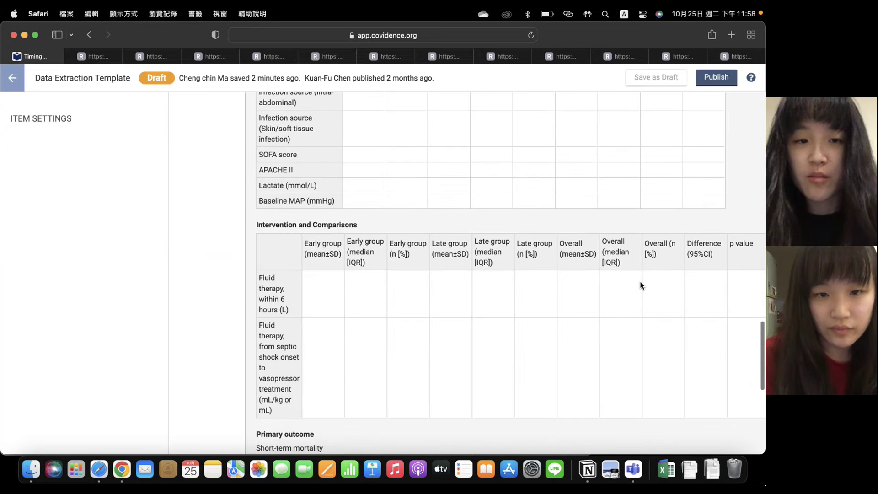
{"action": "scroll", "coordinate": [640, 286], "scroll_direction": "down", "scroll_amount": 1}
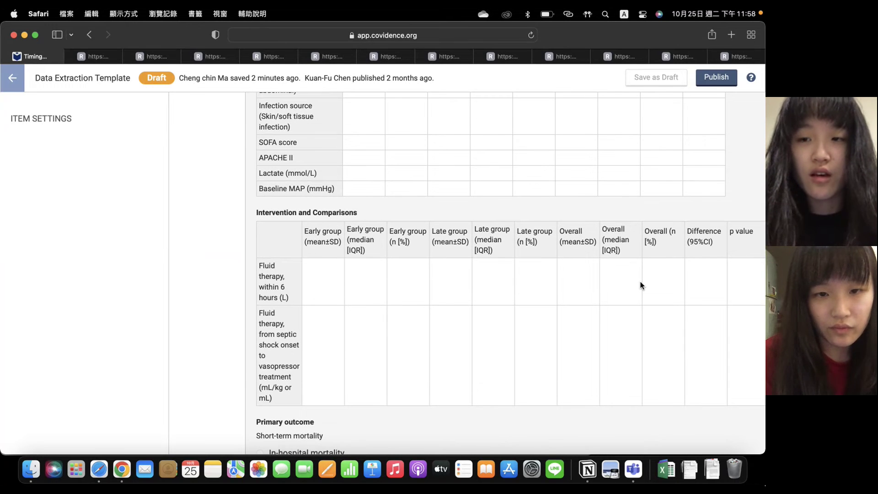
{"action": "scroll", "coordinate": [640, 283], "scroll_direction": "right", "scroll_amount": 1}
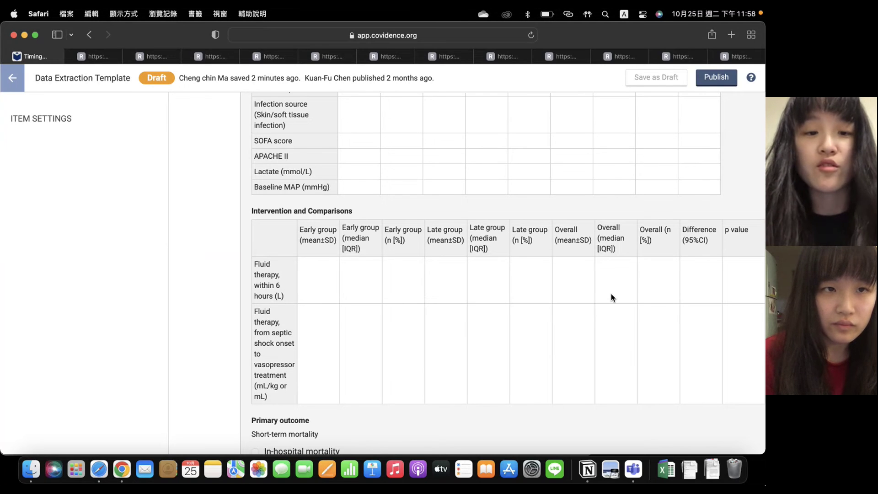
{"action": "scroll", "coordinate": [611, 296], "scroll_direction": "down", "scroll_amount": 2}
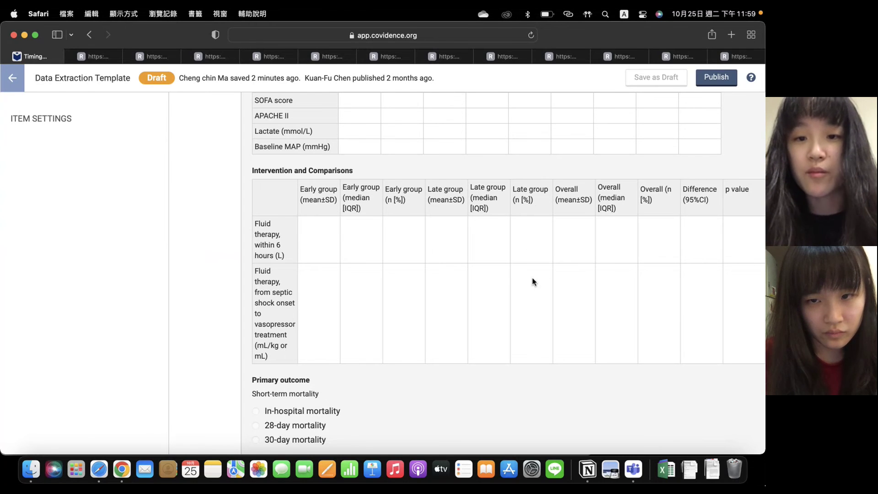
Scroll to the short-term mortality choices, primary and secondary outcome tables, and the empty 2x2 table
{"action": "scroll", "coordinate": [532, 281], "scroll_direction": "down", "scroll_amount": 1}
{"action": "scroll", "coordinate": [479, 321], "scroll_direction": "down", "scroll_amount": 3}
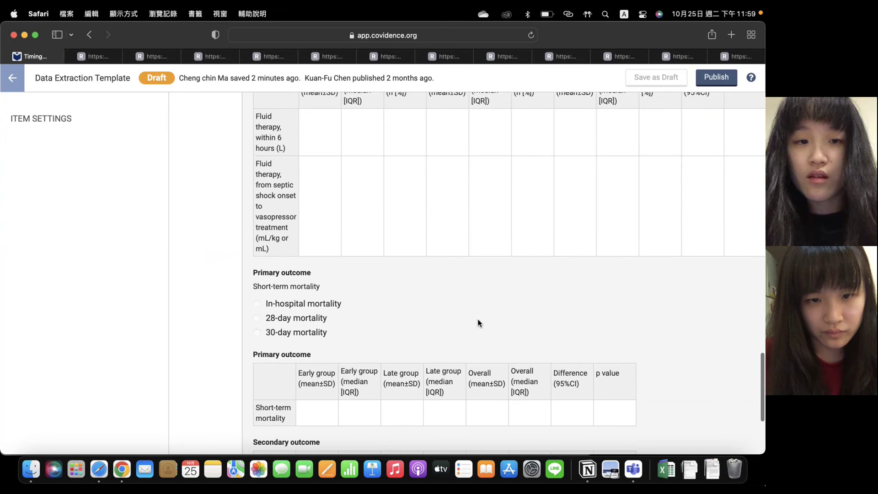
{"action": "scroll", "coordinate": [478, 320], "scroll_direction": "down", "scroll_amount": 1}
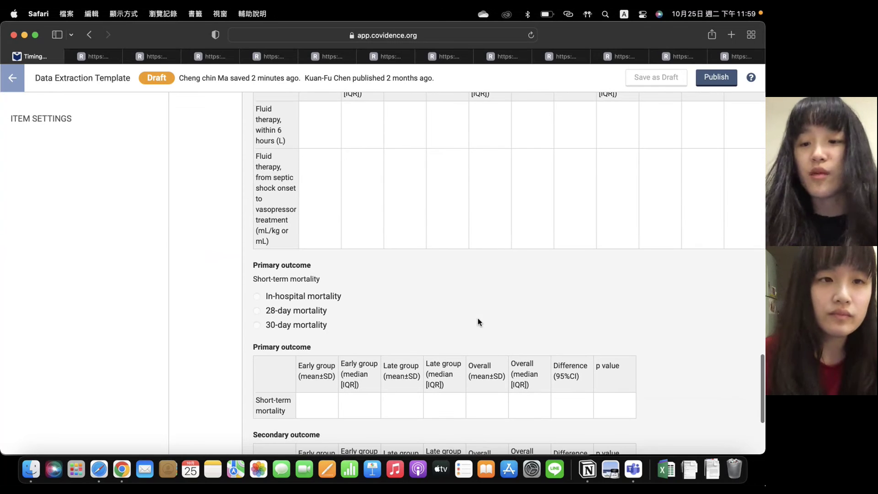
{"action": "scroll", "coordinate": [478, 322], "scroll_direction": "down", "scroll_amount": 4}
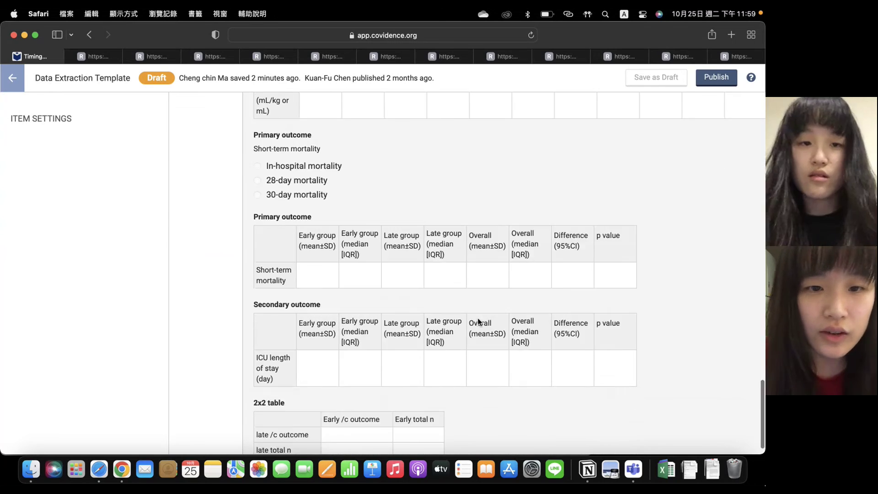
{"action": "scroll", "coordinate": [460, 338], "scroll_direction": "down", "scroll_amount": 1}
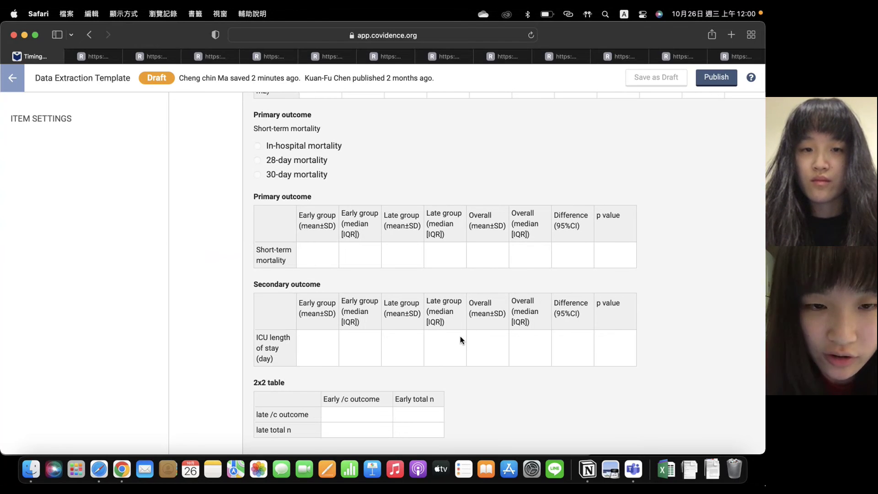
{"action": "scroll", "coordinate": [460, 340], "scroll_direction": "down", "scroll_amount": 1}
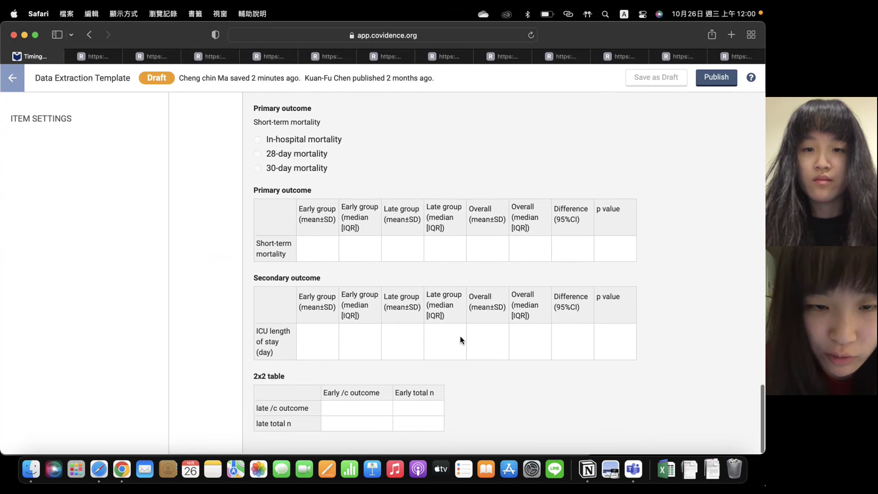